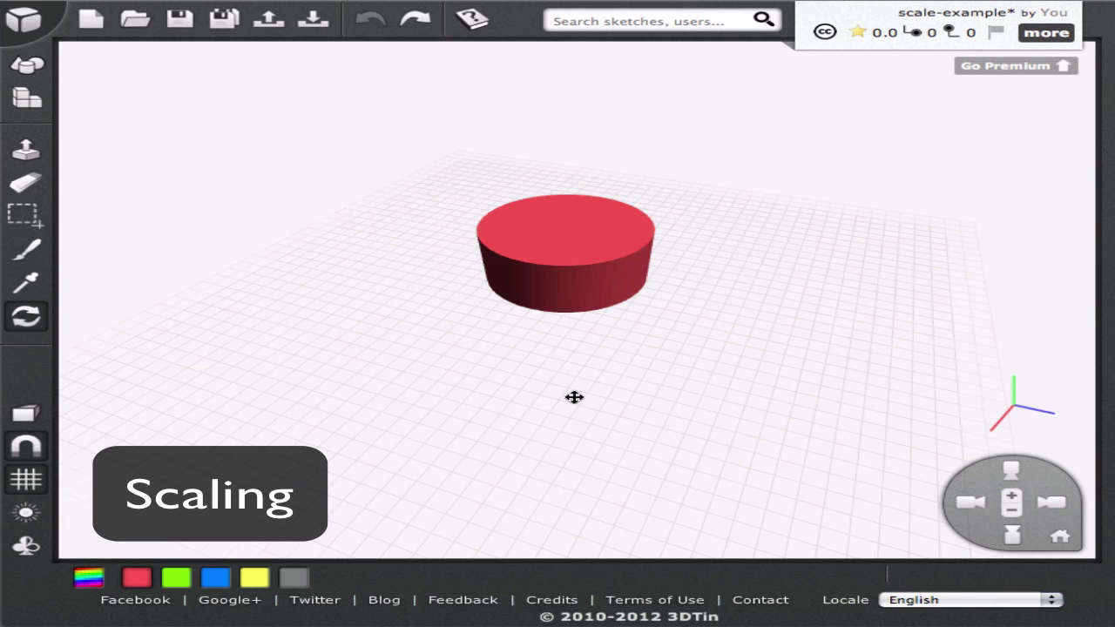
Scale the red cylinder uniformly on X, Y and Z down to about 0.72
scroll(574, 397, up, 3)
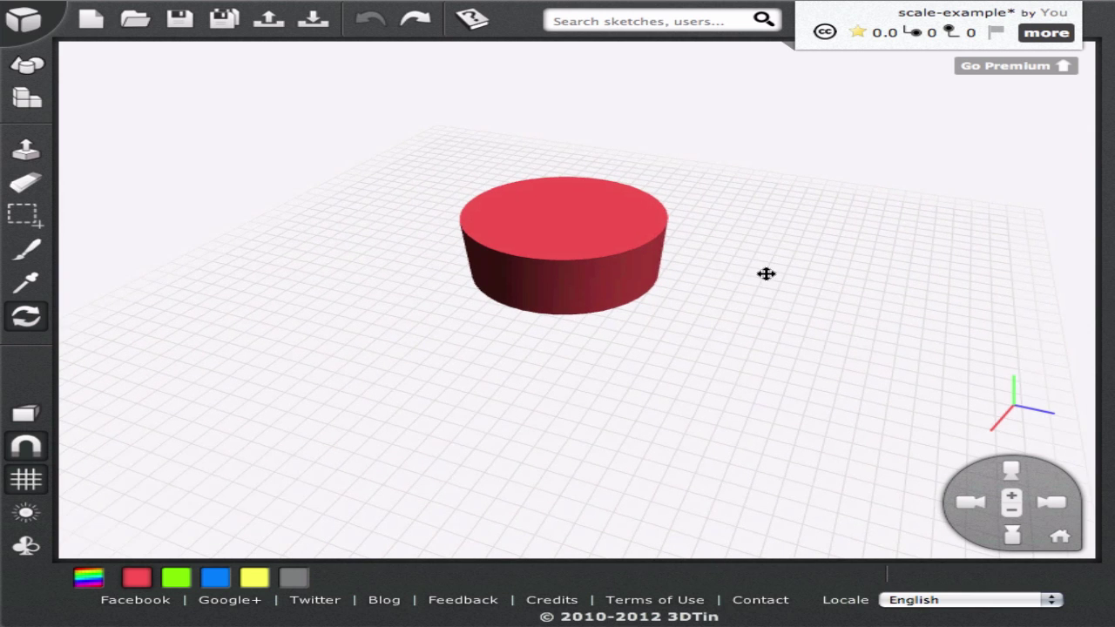
click(595, 235)
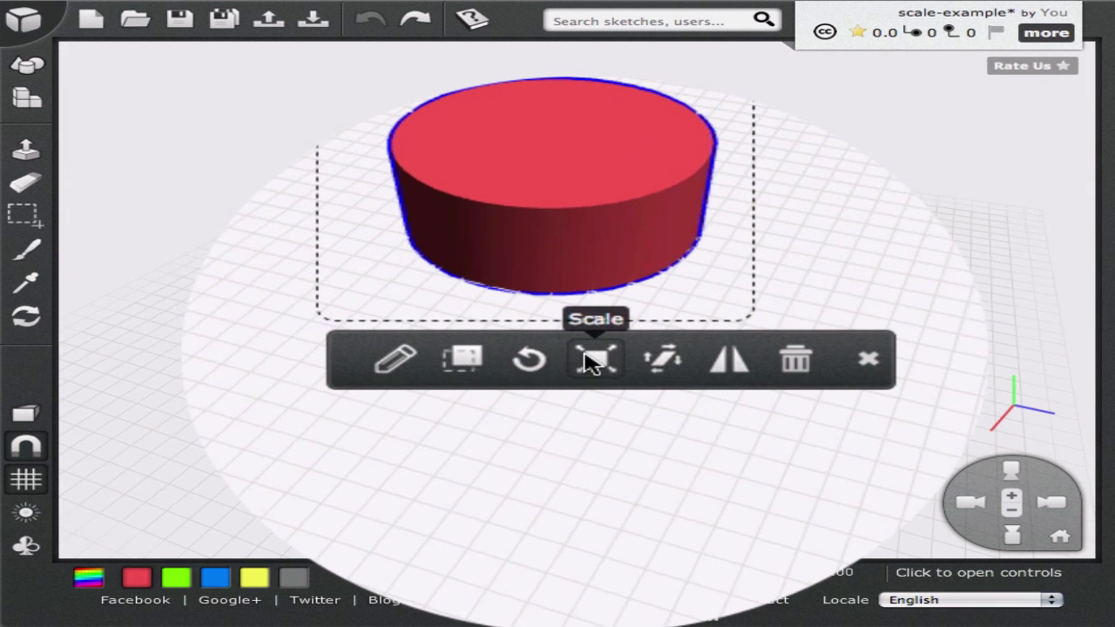
click(593, 359)
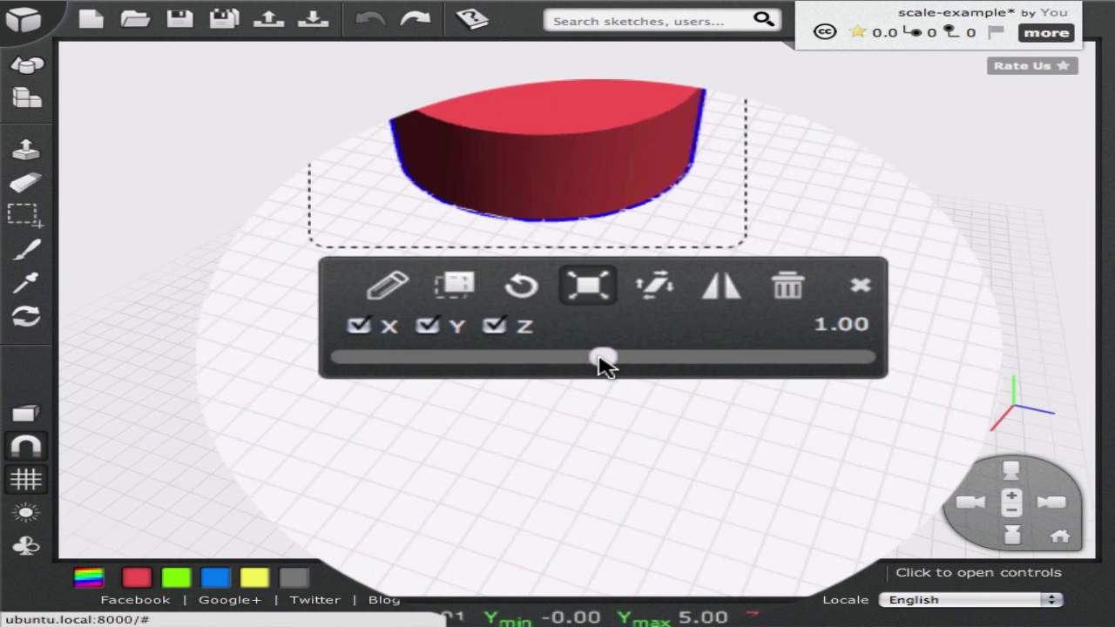
drag(601, 360, 573, 367)
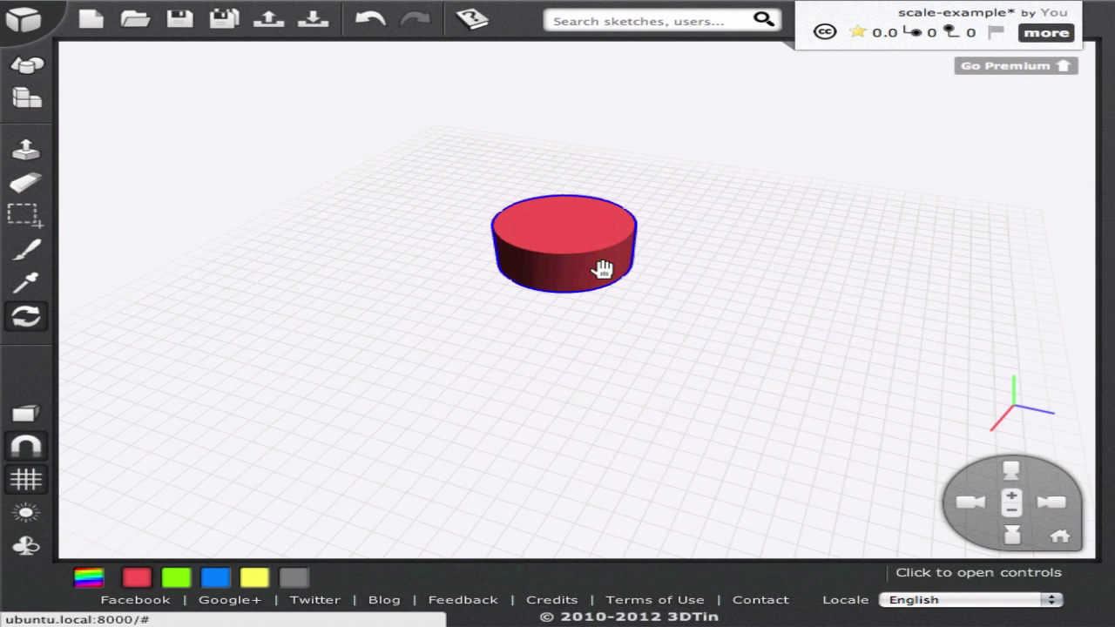
Scale the red cylinder on X alone to about 2.14, making an elongated oval disc
click(583, 253)
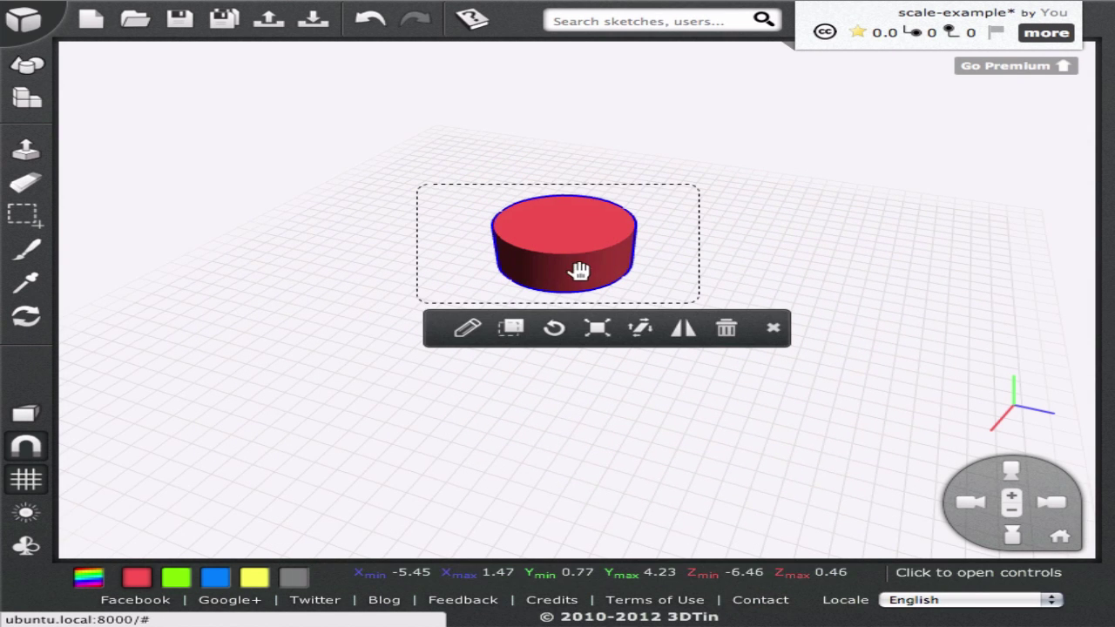
click(597, 327)
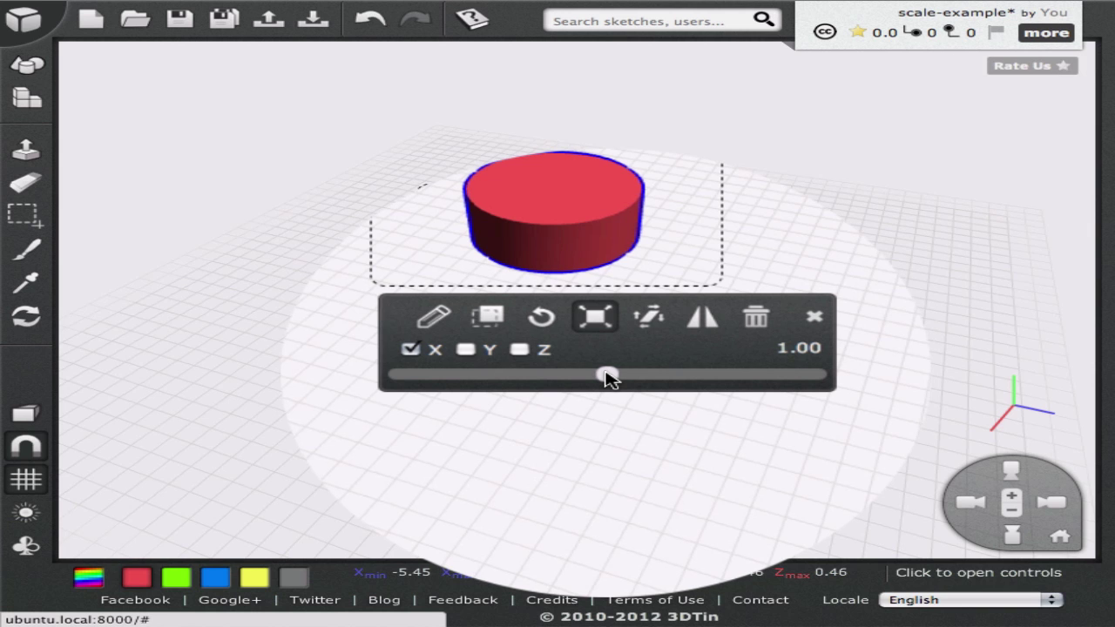
drag(607, 374, 641, 394)
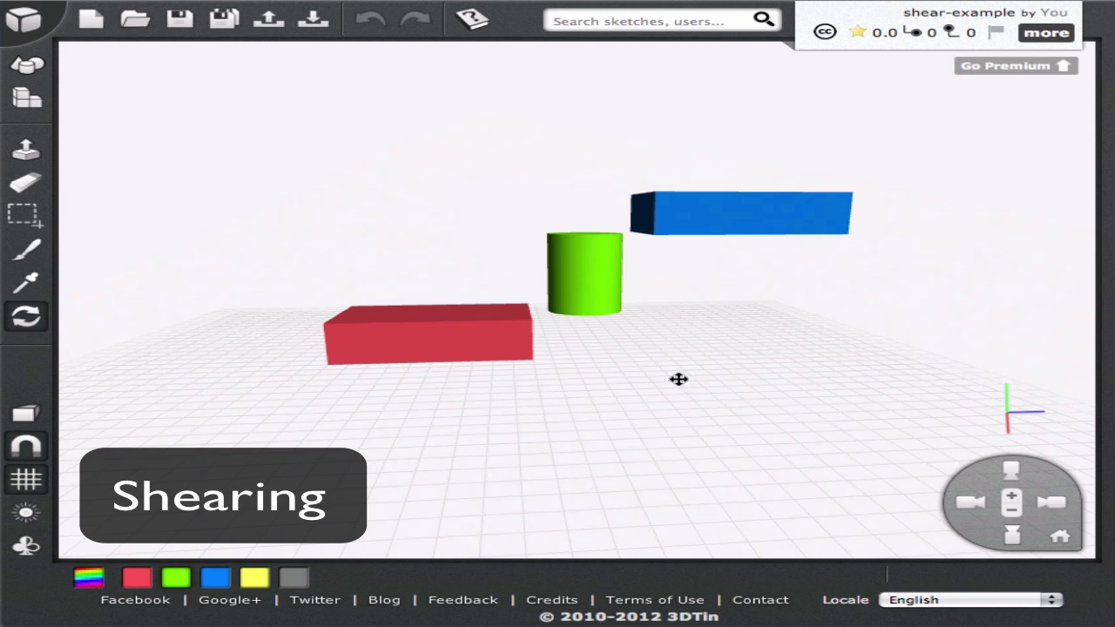
Orbit the camera lower and more frontal to view the two planks and green cylinder head-on
right_drag(679, 408, 683, 420)
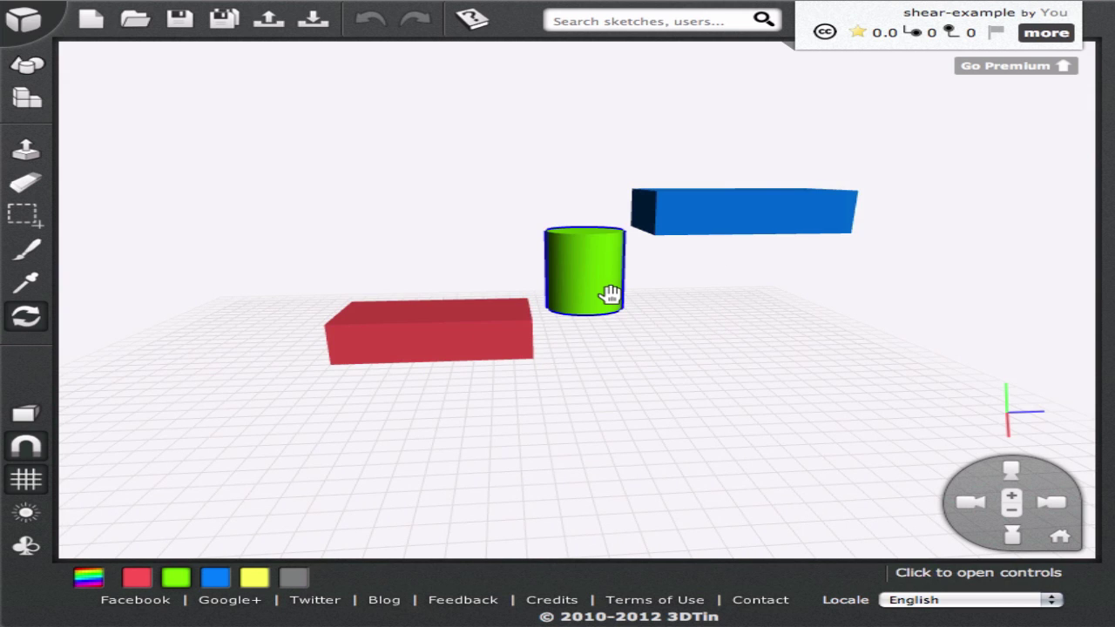
drag(600, 401, 575, 356)
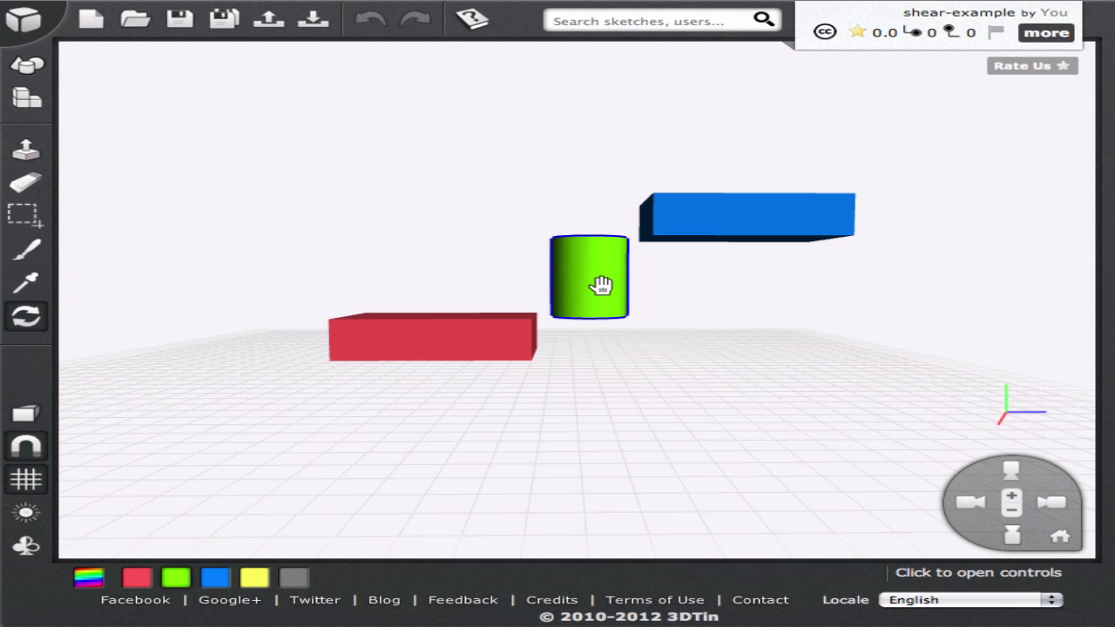
Shear the green cylinder to about 1.84 so it slants between the red and blue planks
click(601, 286)
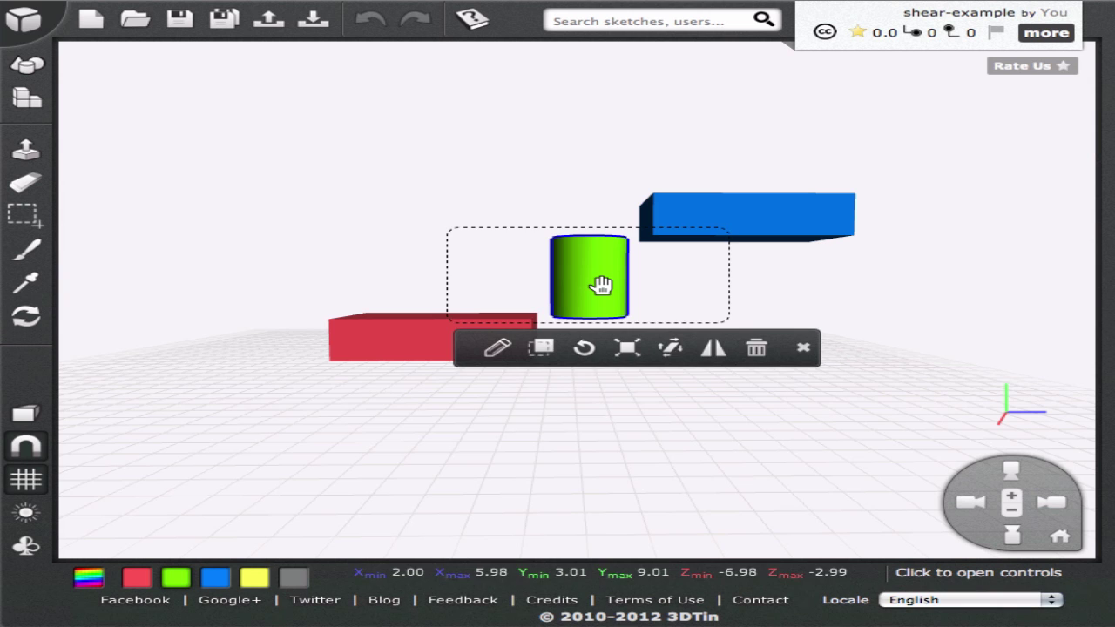
click(668, 347)
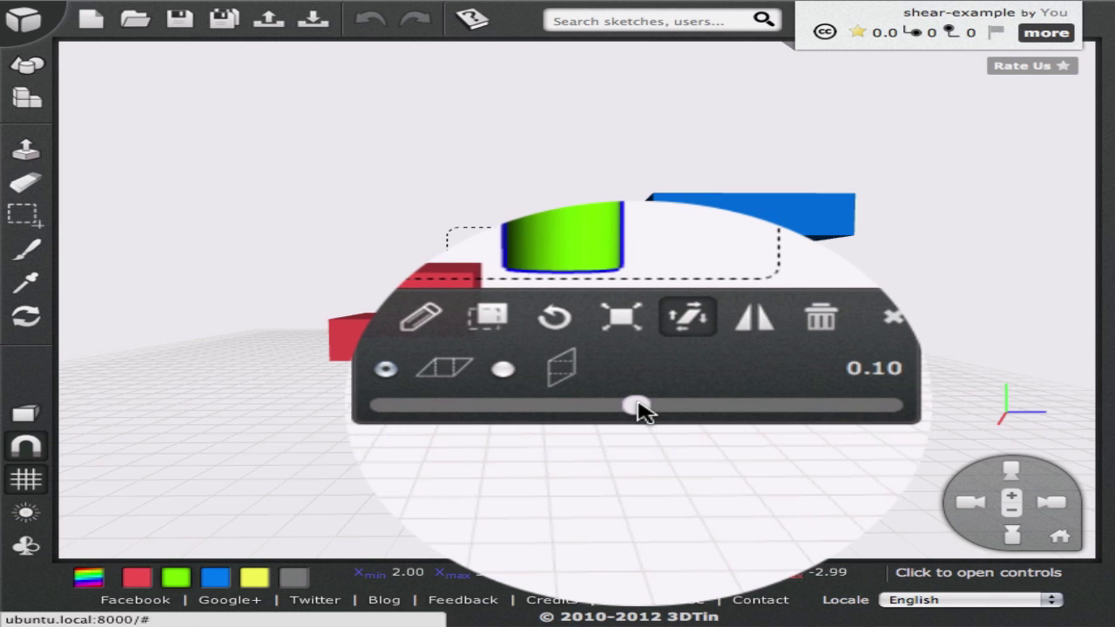
click(637, 407)
drag(636, 406, 721, 411)
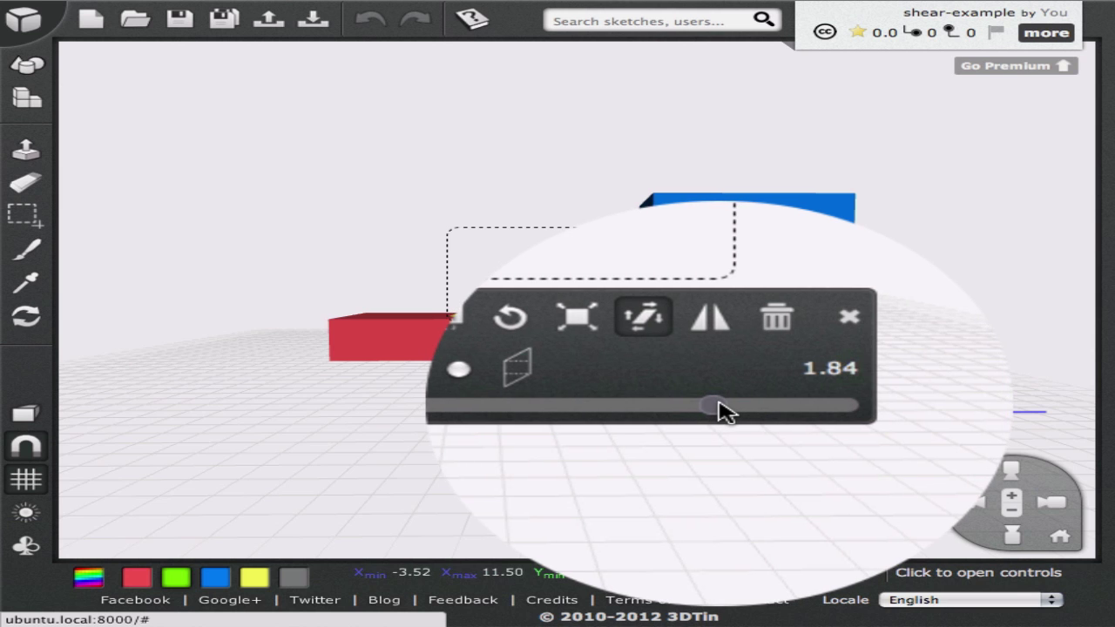
drag(721, 411, 719, 404)
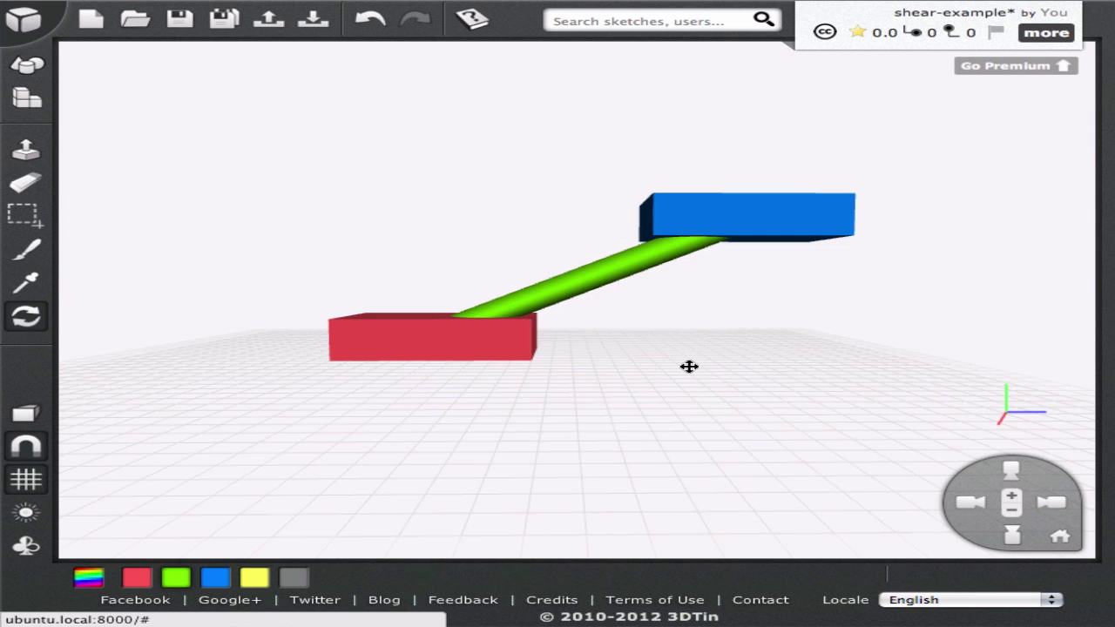
right_drag(654, 357, 704, 416)
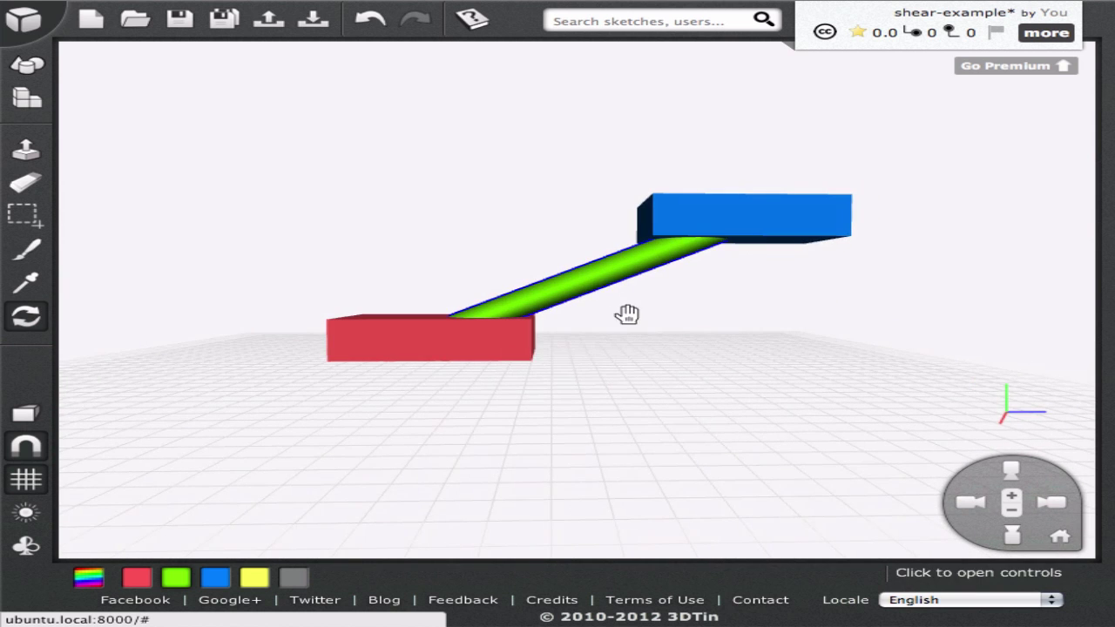
Switch the green rod's shear to the Vertical option, then close the editing toolbar
click(609, 279)
click(659, 349)
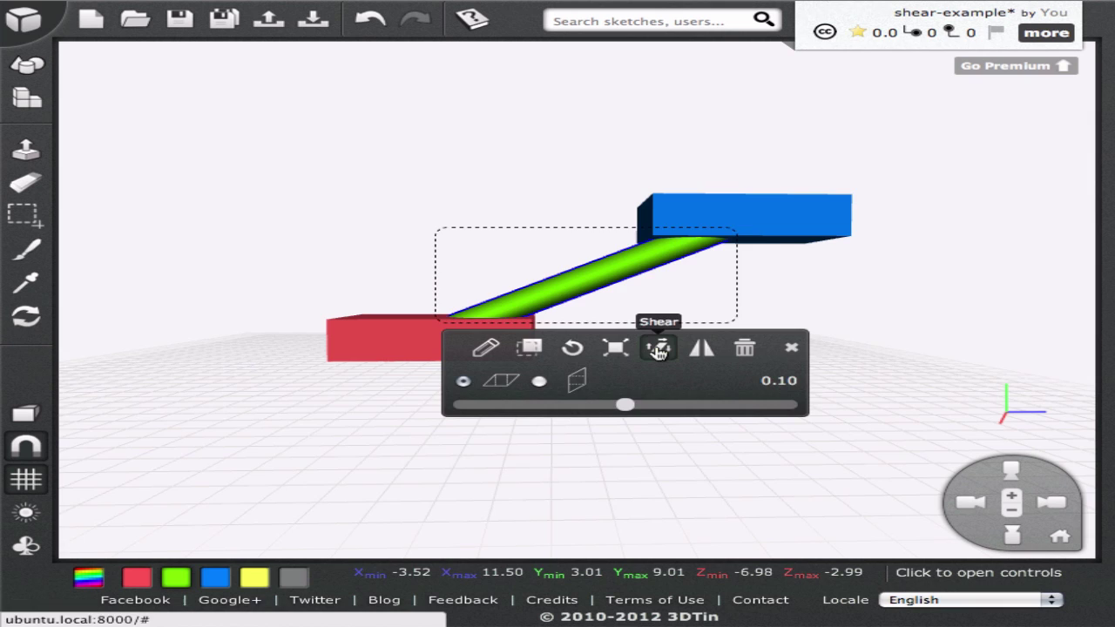
click(567, 386)
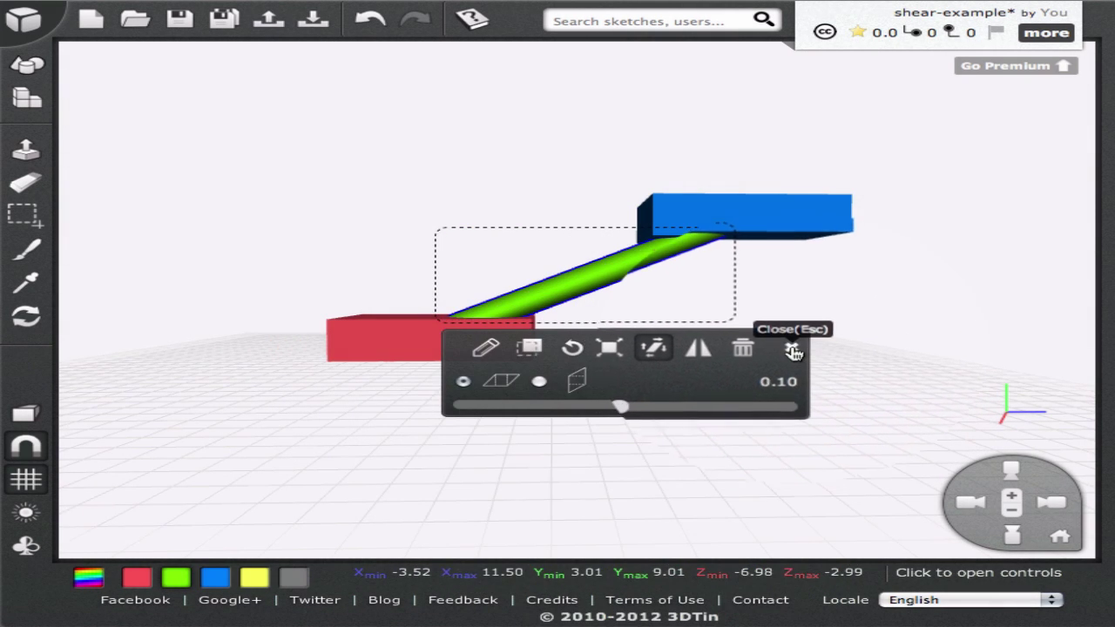
click(791, 350)
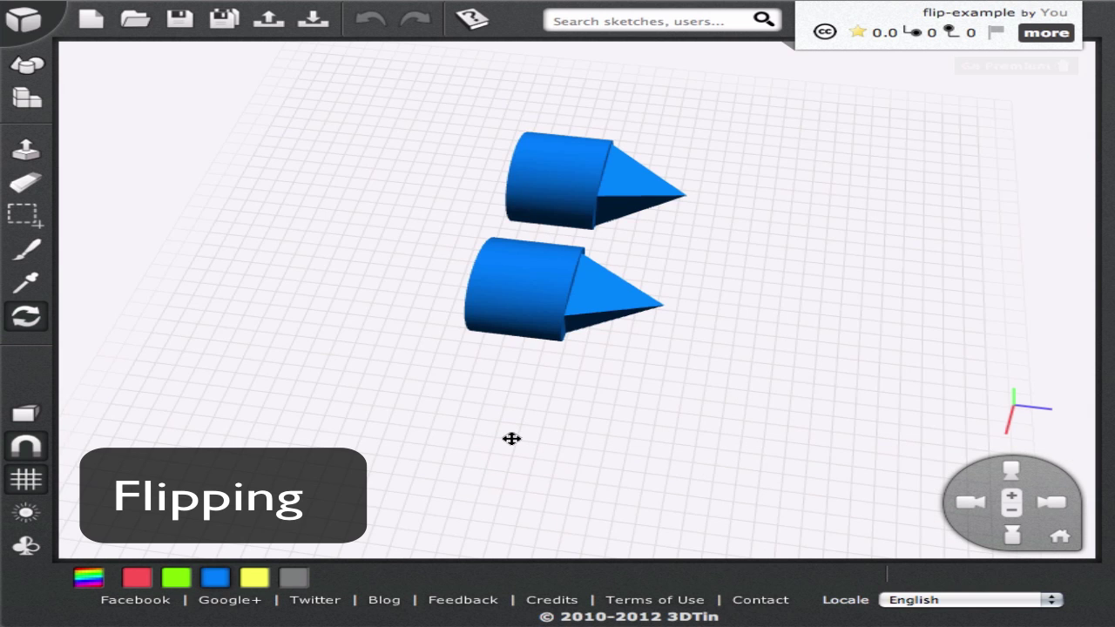
Flip the lower cone-tipped cylinder until its cone points left, then move it beside the other shape
drag(518, 438, 539, 438)
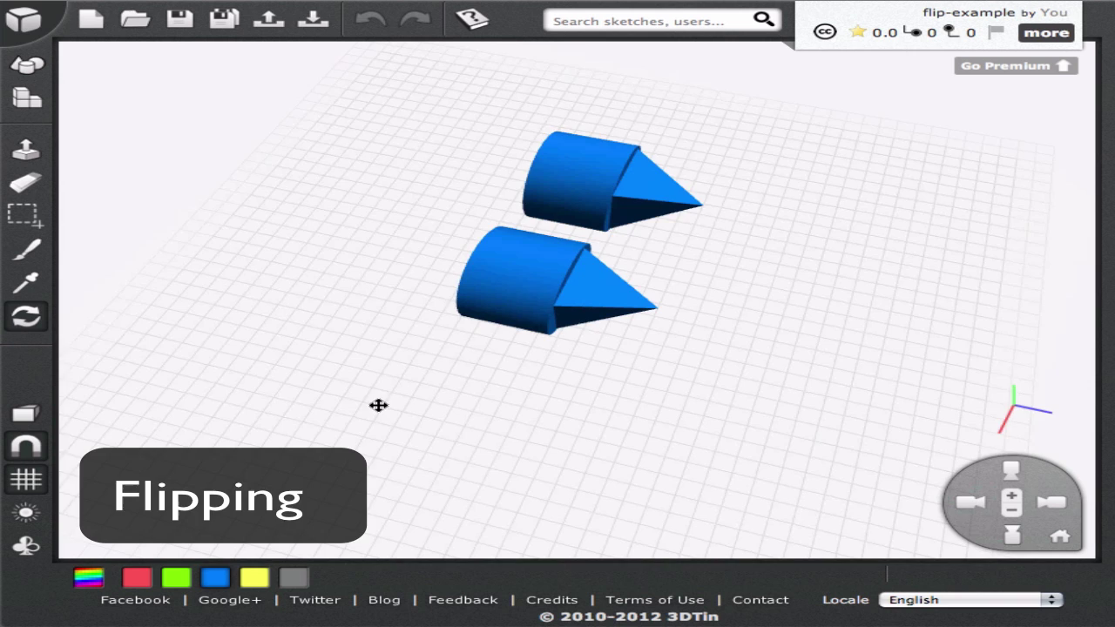
drag(377, 403, 477, 435)
click(520, 306)
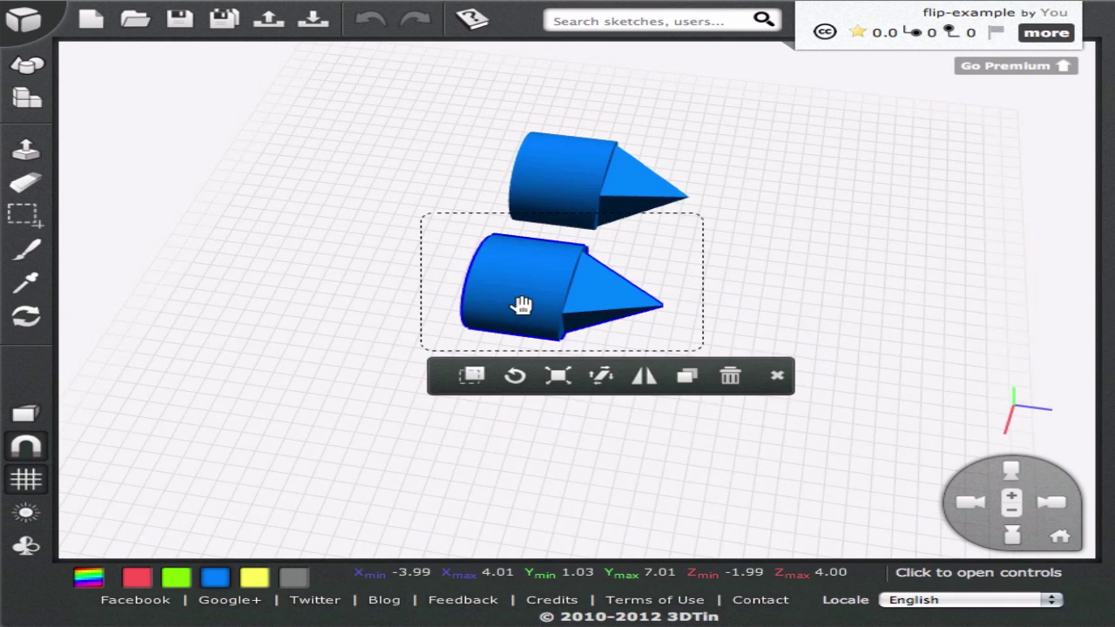
click(652, 377)
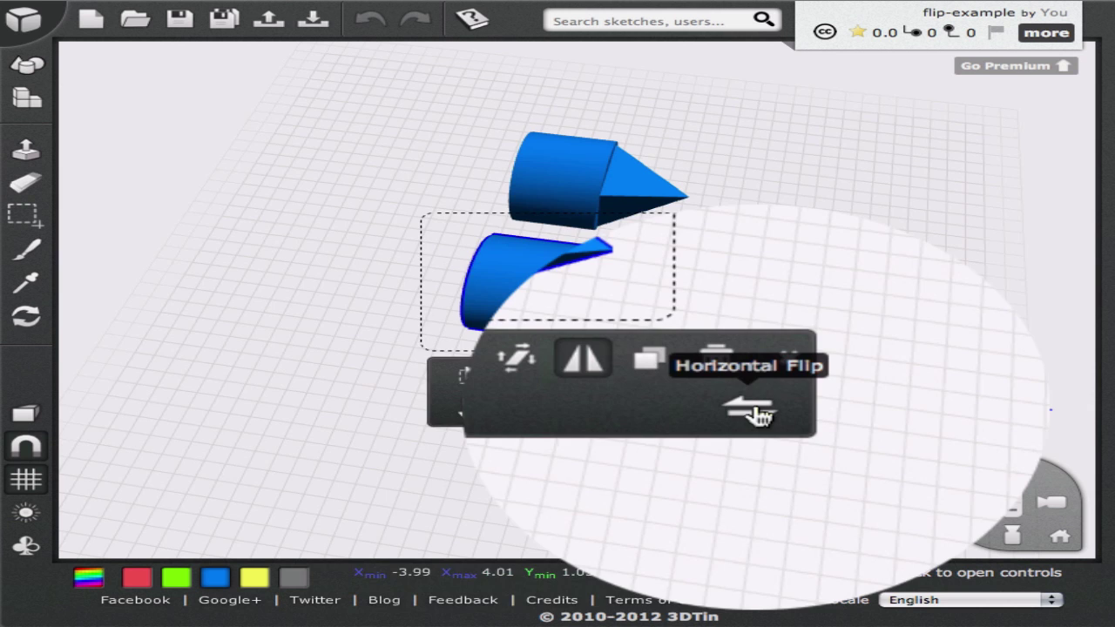
click(754, 419)
click(459, 417)
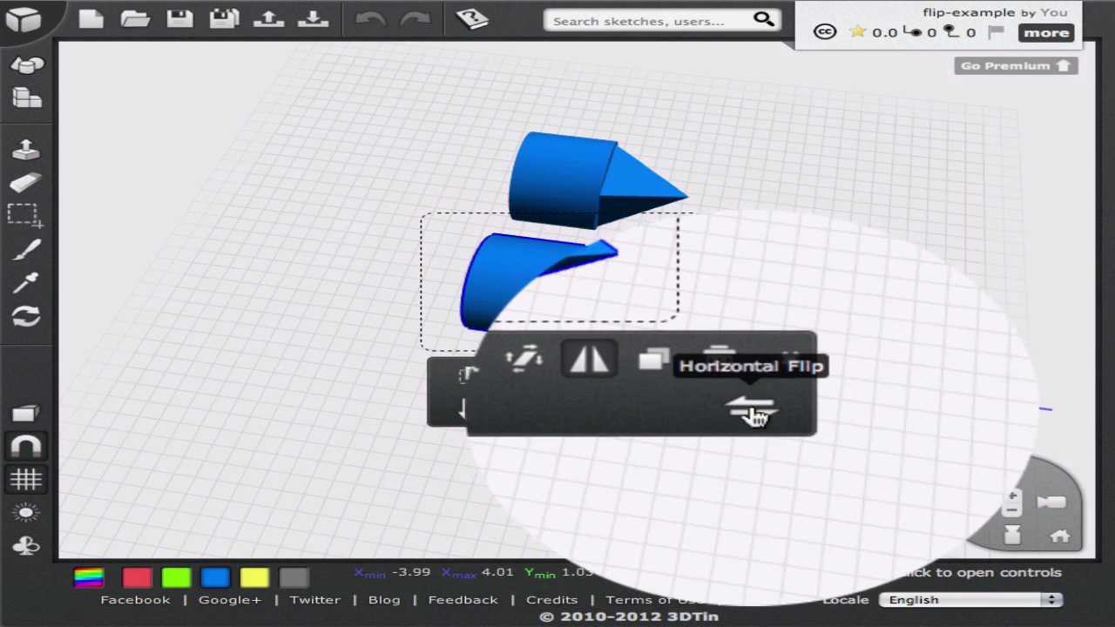
click(754, 416)
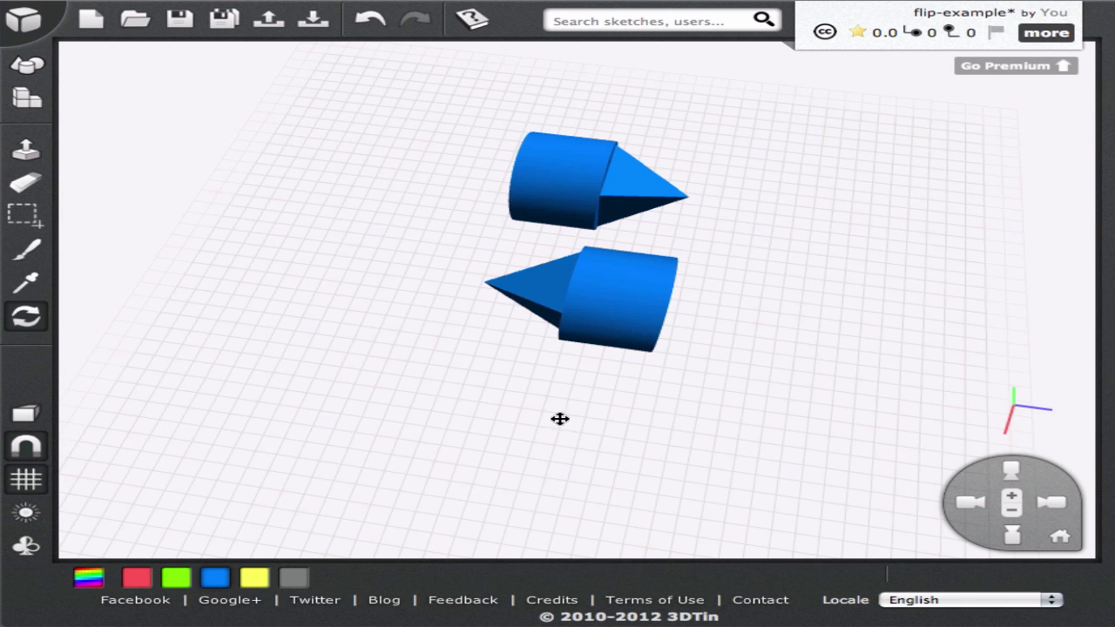
right_drag(462, 373, 532, 453)
mouse_move(606, 326)
mouse_down()
mouse_move(479, 326)
mouse_move(360, 254)
mouse_move(391, 187)
mouse_up()
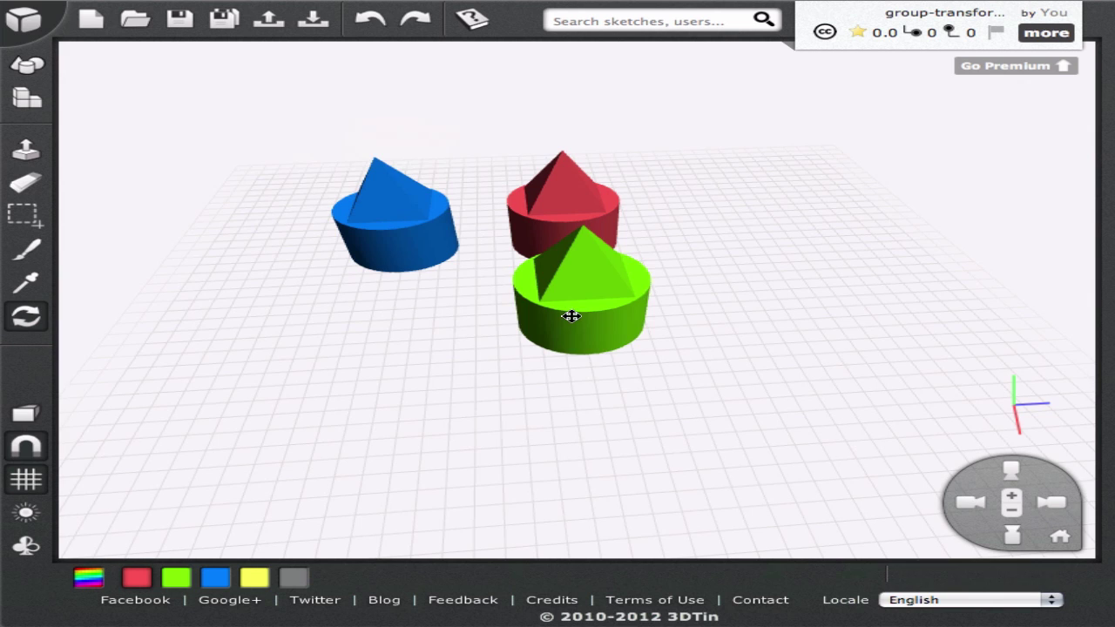
Box-select all three cone-topped cylinders and shrink them together with Scale
key(s)
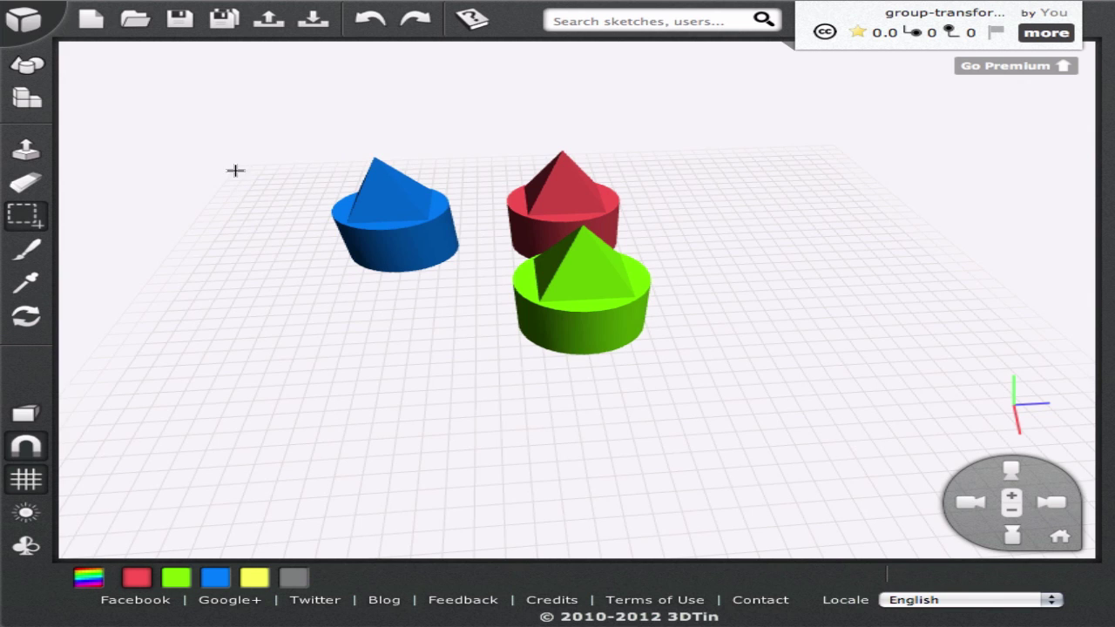
drag(223, 106, 843, 414)
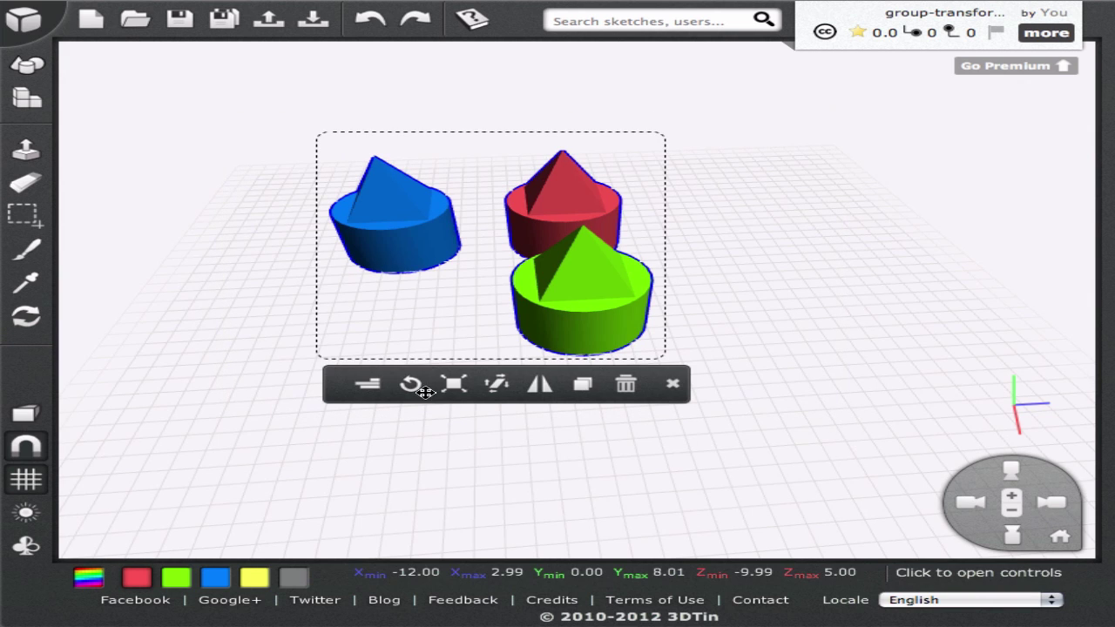
click(453, 384)
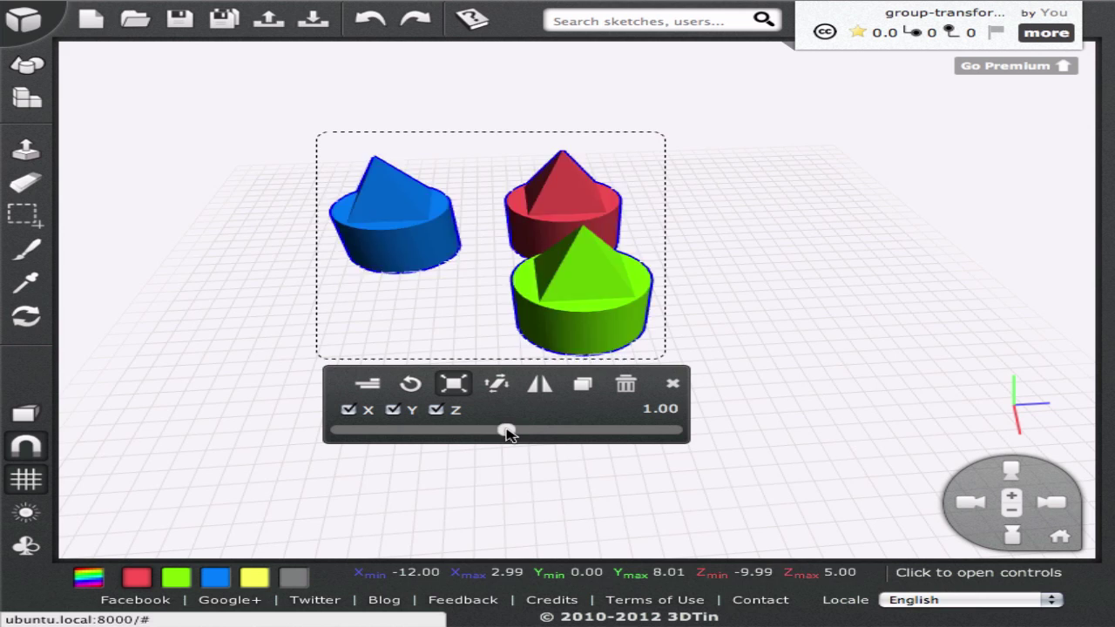
mouse_move(505, 430)
mouse_down()
mouse_move(533, 434)
mouse_move(493, 435)
mouse_up()
key(Escape)
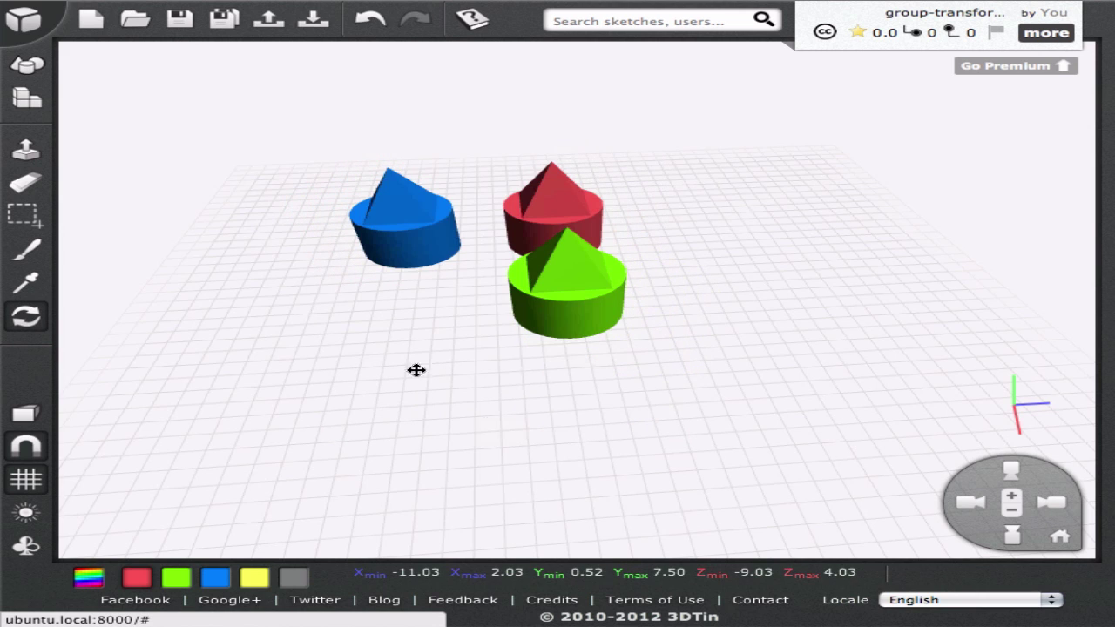
Reselect the three shapes and apply a Shear to them as a group
key(s)
drag(249, 83, 847, 451)
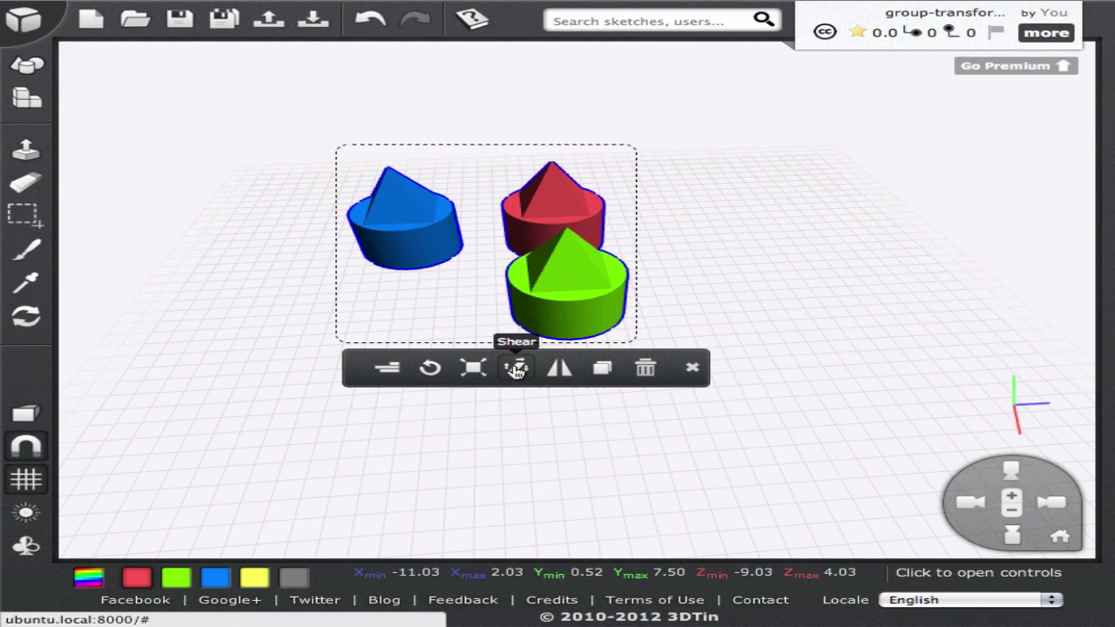
click(516, 368)
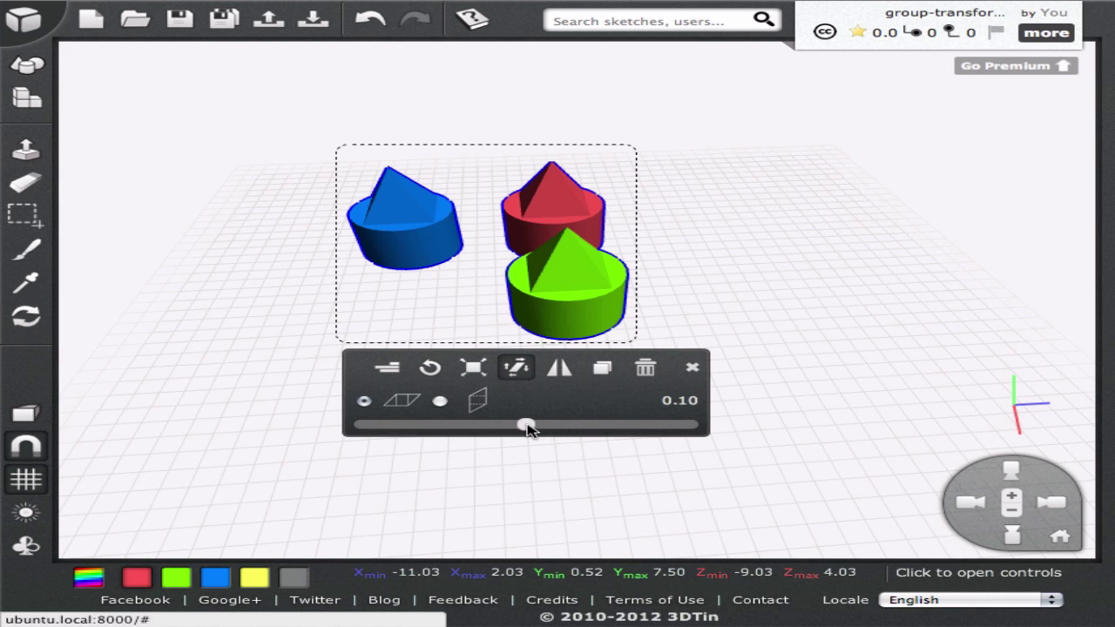
mouse_move(523, 425)
mouse_down()
mouse_move(562, 430)
mouse_move(489, 430)
mouse_move(523, 427)
mouse_up()
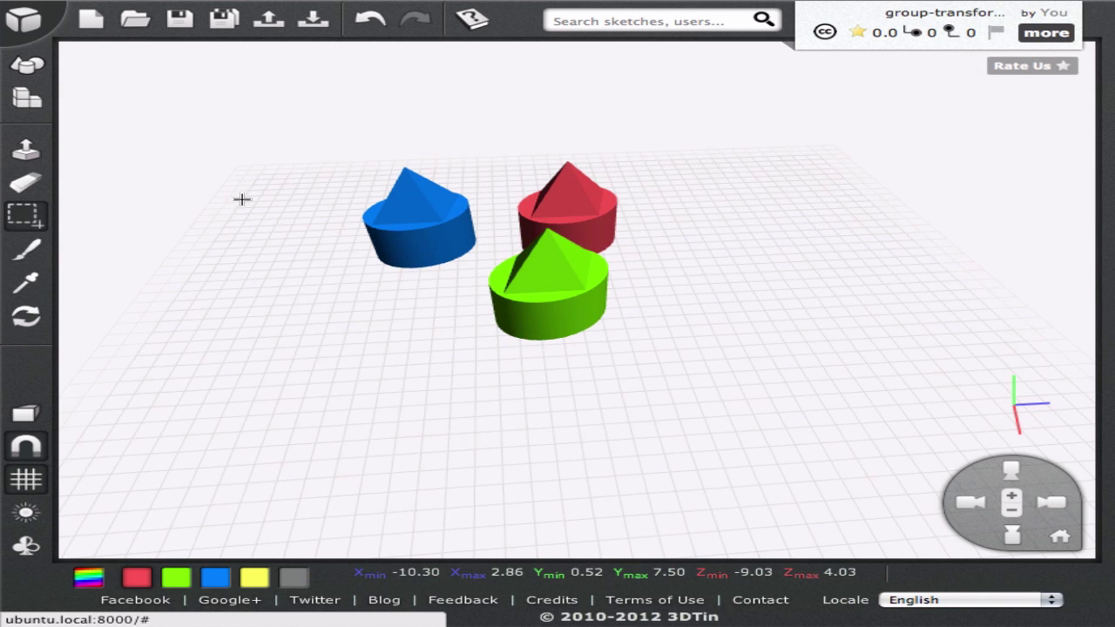
Horizontally flip the three shapes together so the blue one ends up on the right
drag(231, 104, 804, 433)
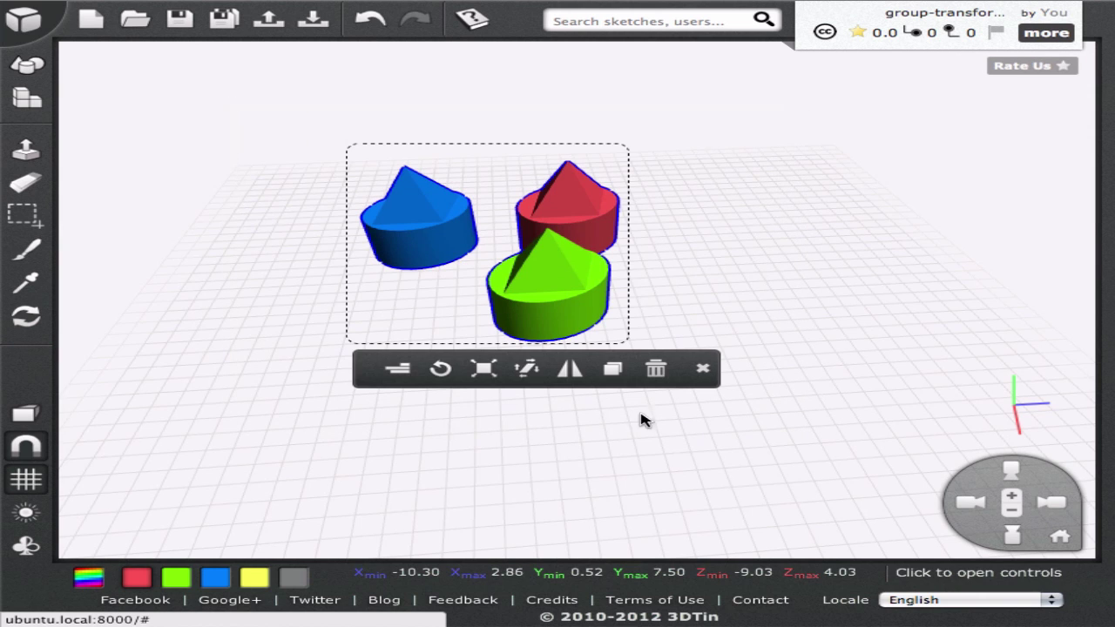
click(567, 372)
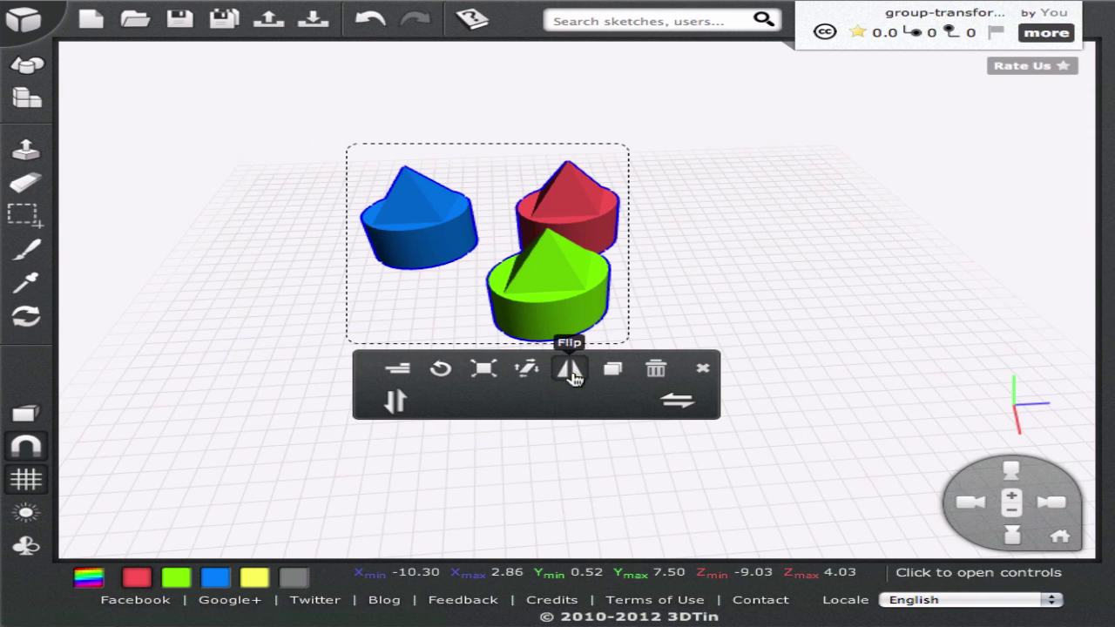
click(678, 402)
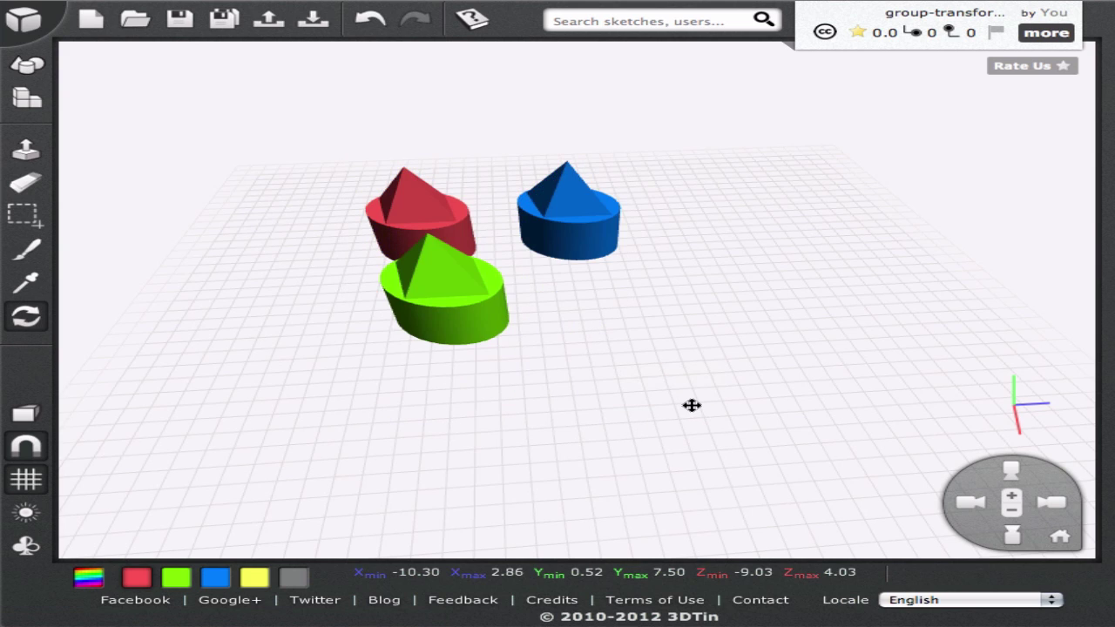